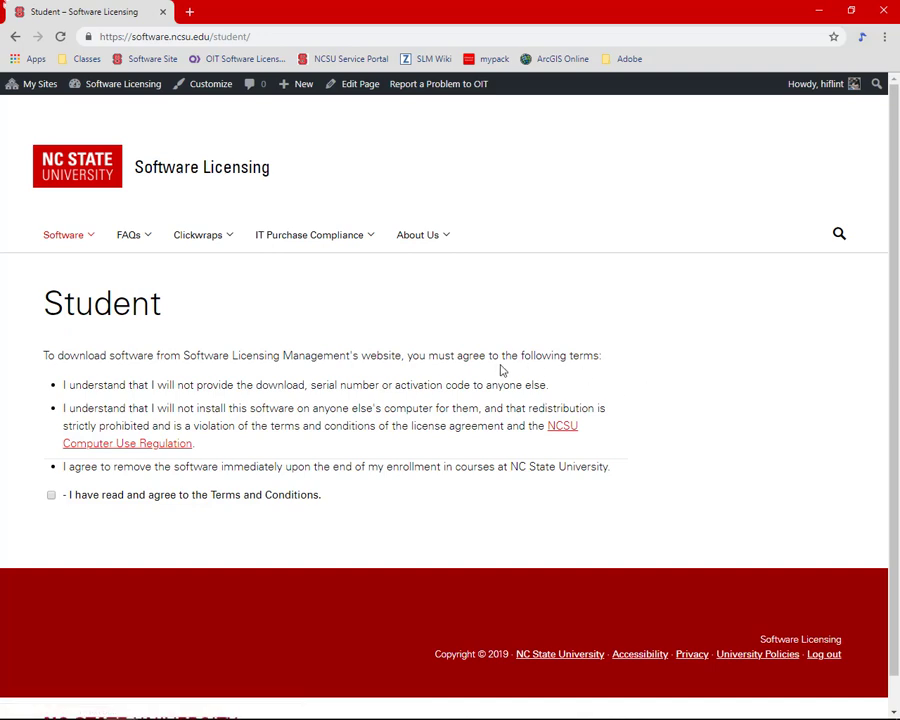
- Agree to the student software Terms and Conditions and open the SAS download page
click(52, 496)
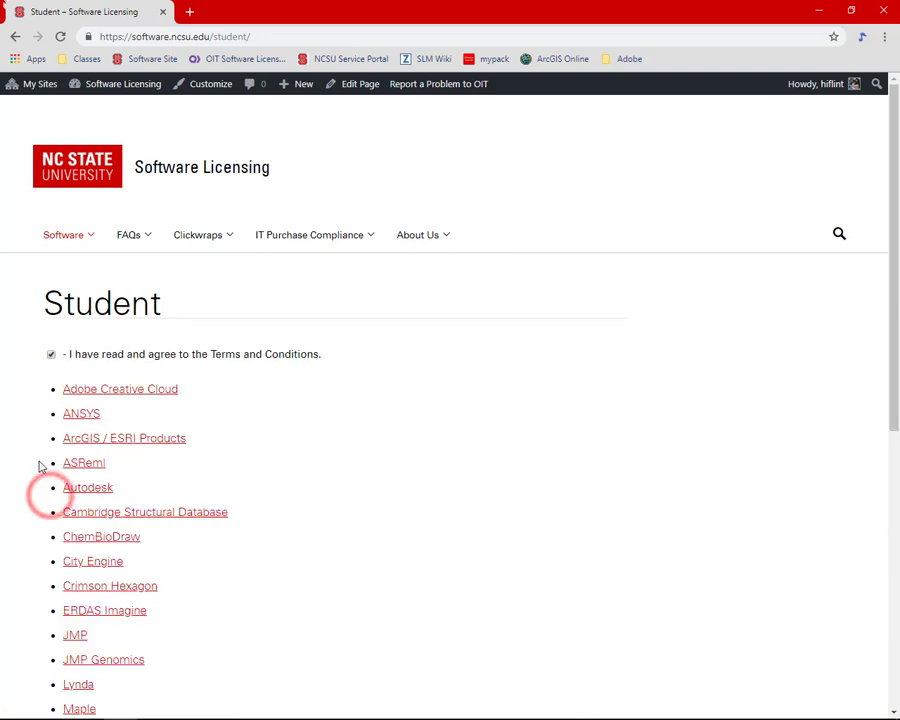
scroll(32, 450, down, 5)
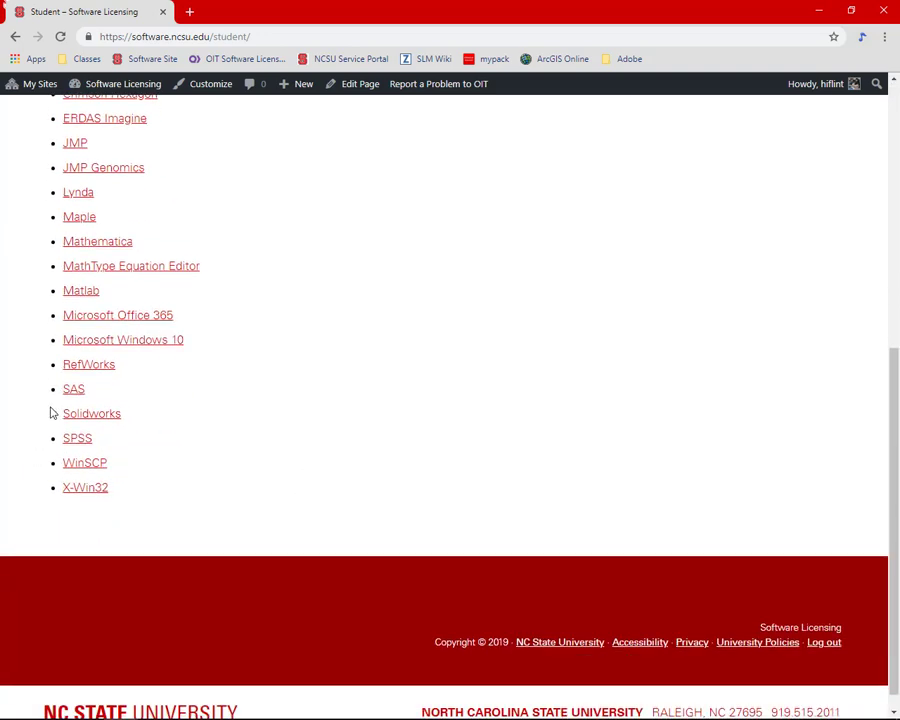
click(70, 393)
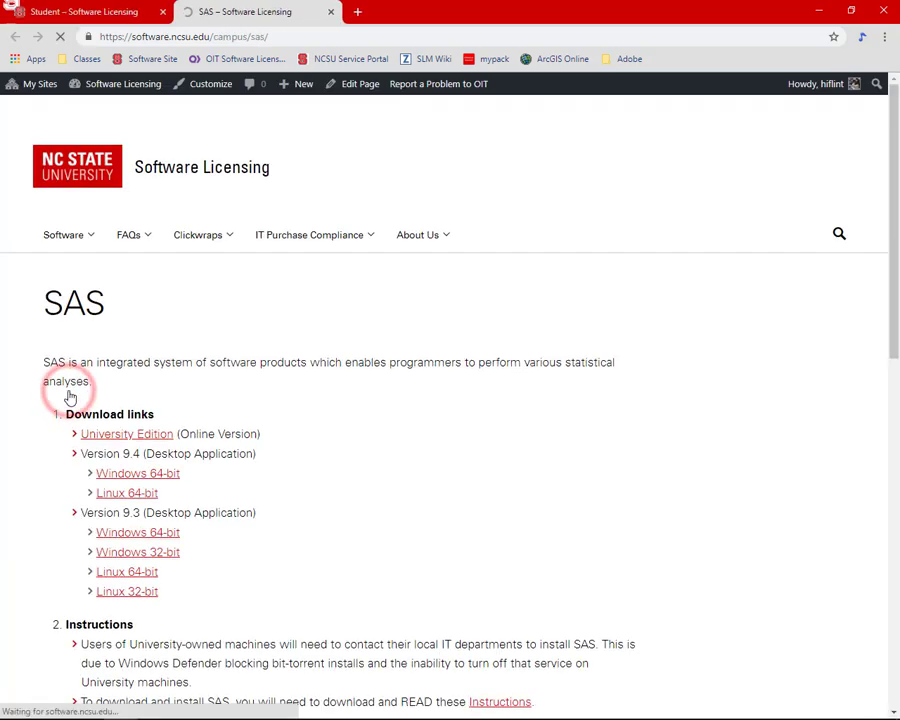
- Download the SAS 9.4 Windows 64-bit torrent and start the sas_17w47.iso transfer in Tixati, saving to Downloads
click(108, 477)
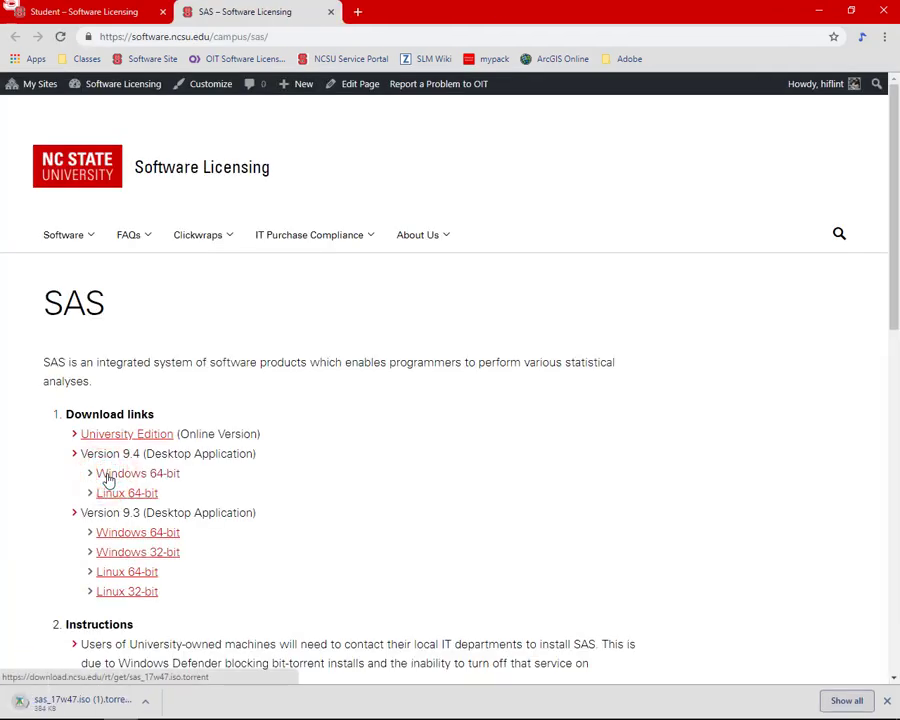
click(108, 704)
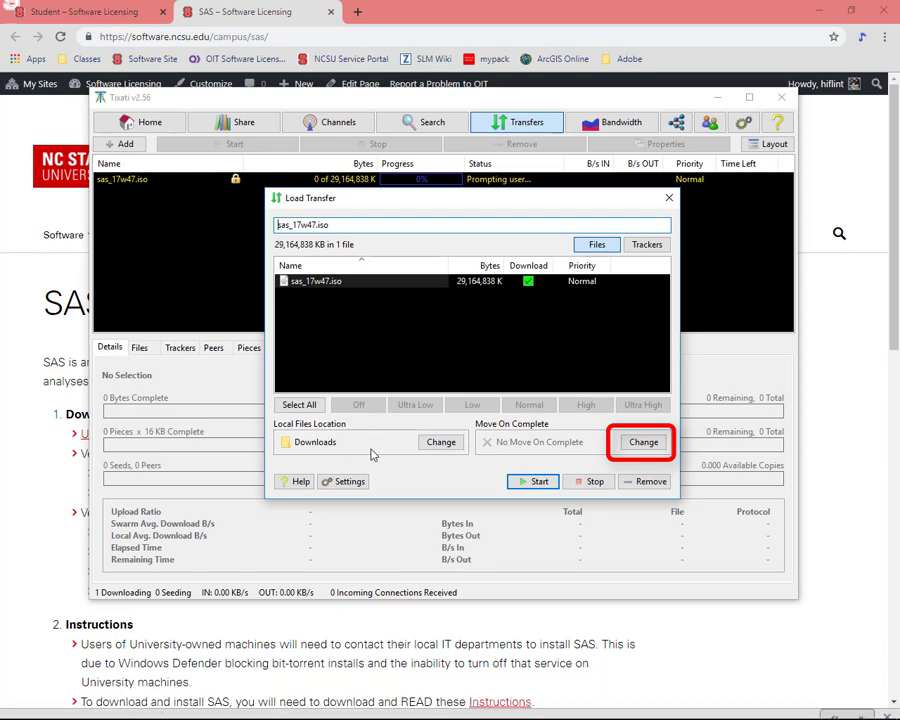
click(530, 483)
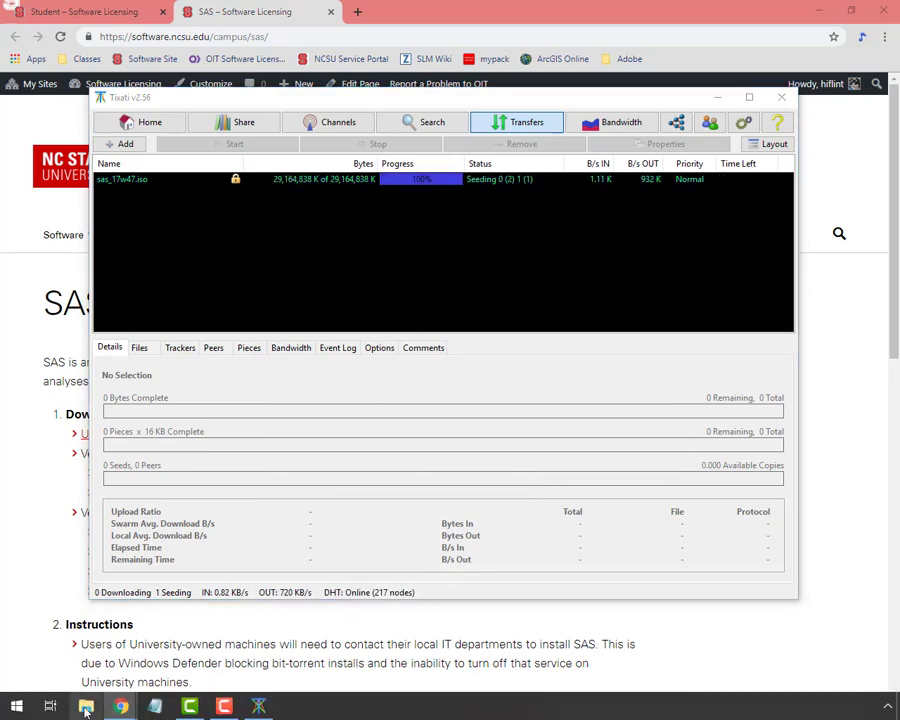
- Switch to File Explorer and mount the sas_17w47 disc image from the Downloads folder
click(86, 708)
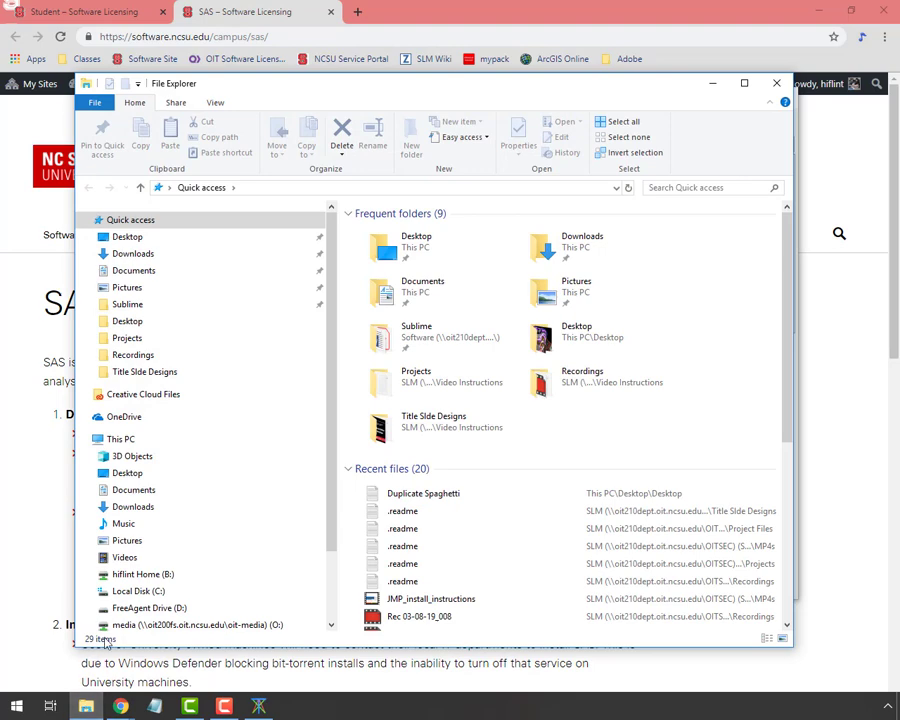
click(163, 255)
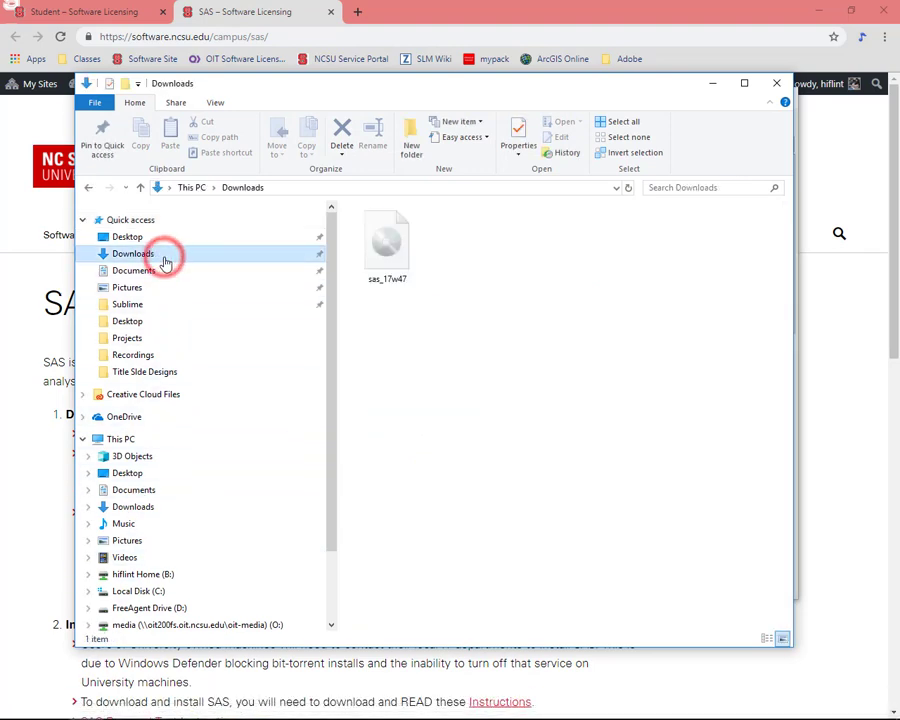
double_click(379, 257)
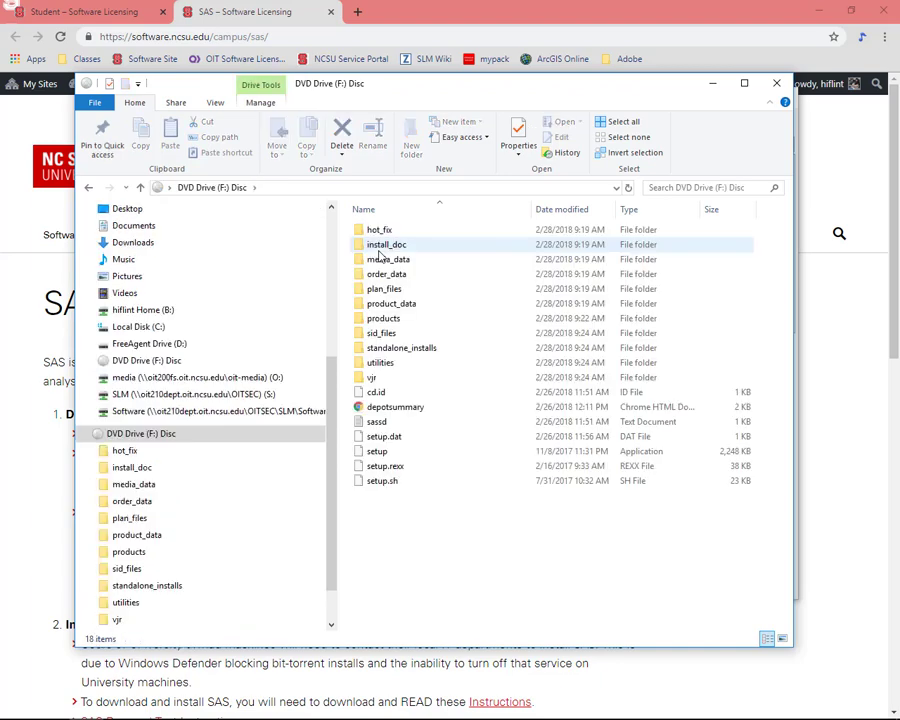
- Run the disc's setup application as administrator and accept English as the SAS Deployment Wizard language
click(377, 452)
right_click(377, 453)
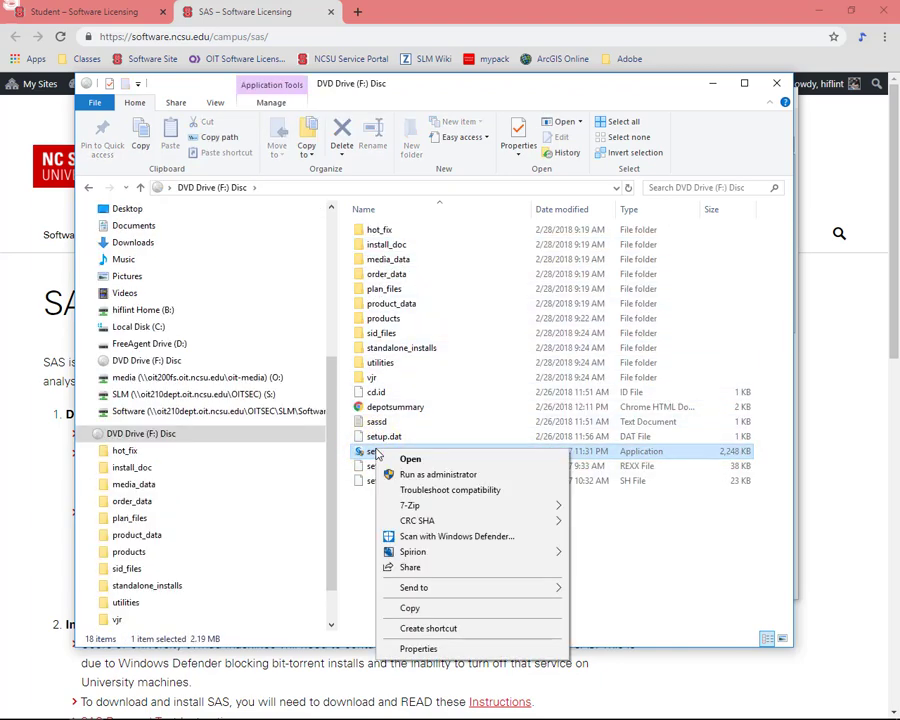
click(410, 473)
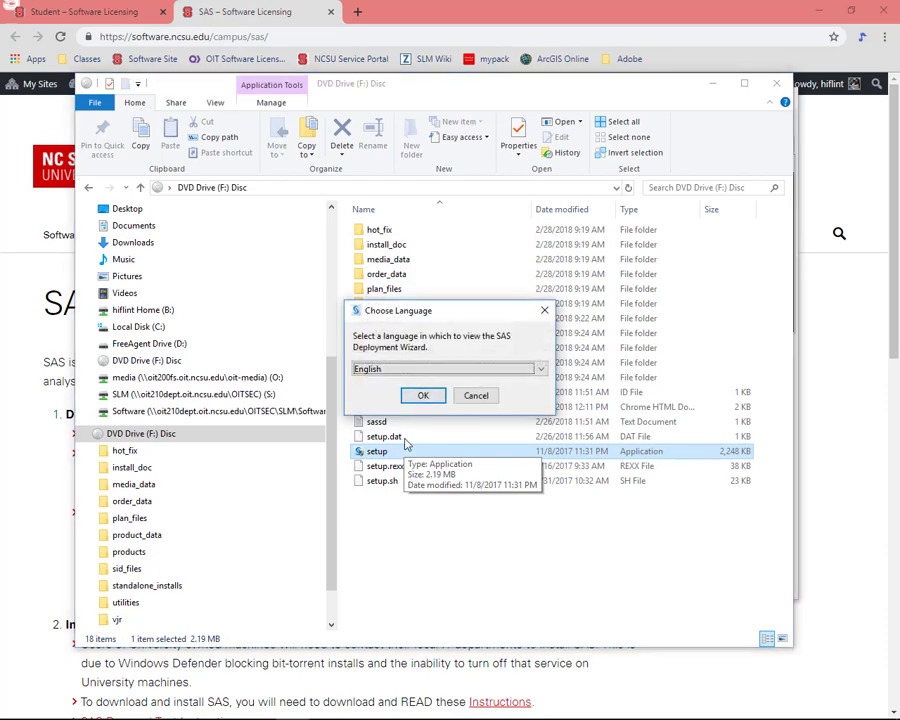
click(422, 400)
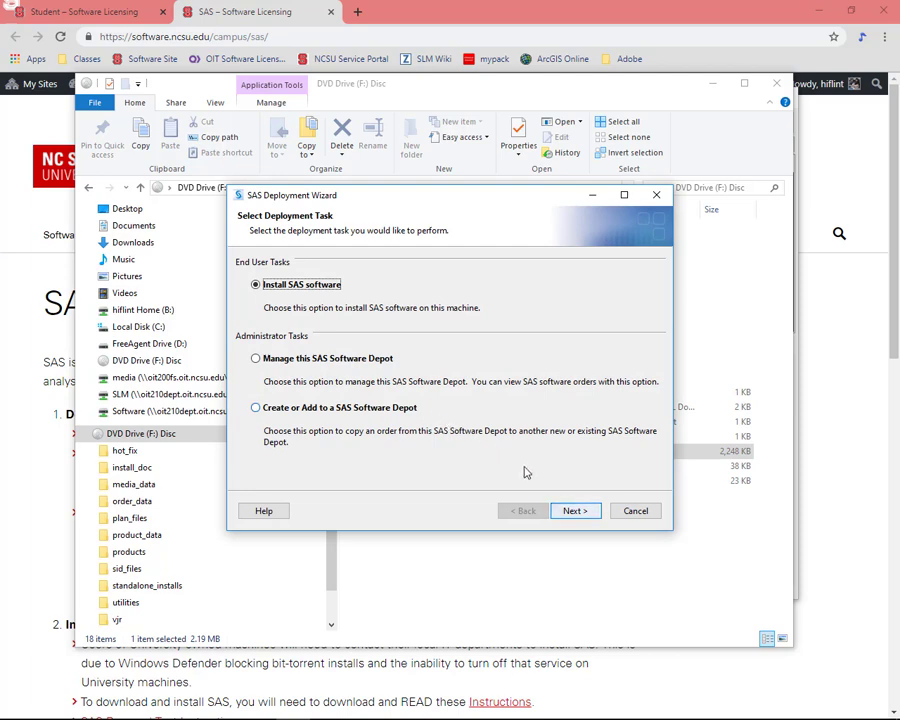
- Choose to install SAS software with the Install SAS Foundation and Related Software deployment type
click(576, 512)
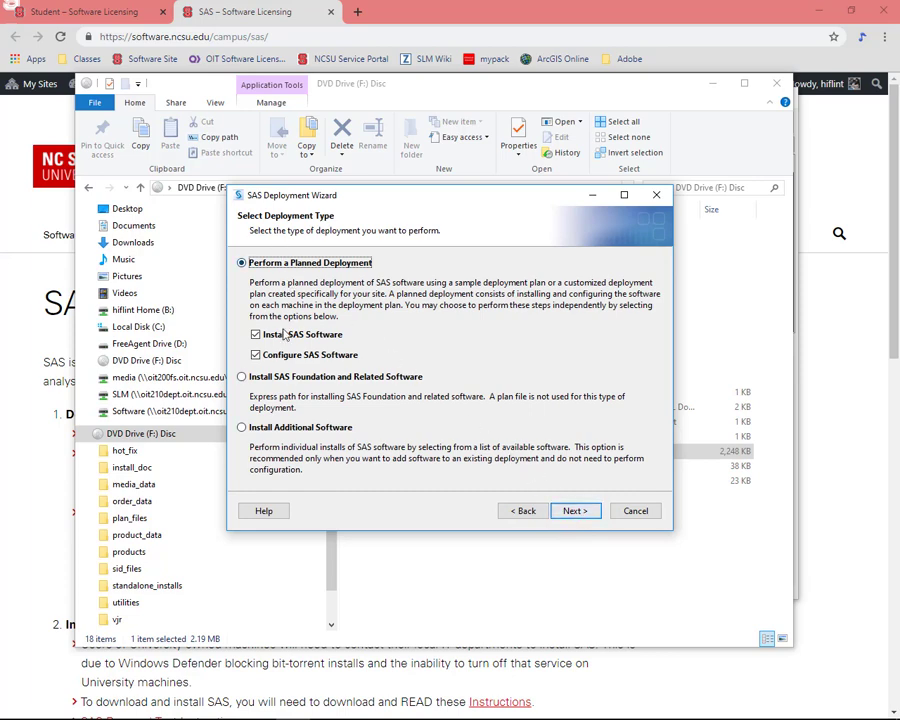
click(256, 377)
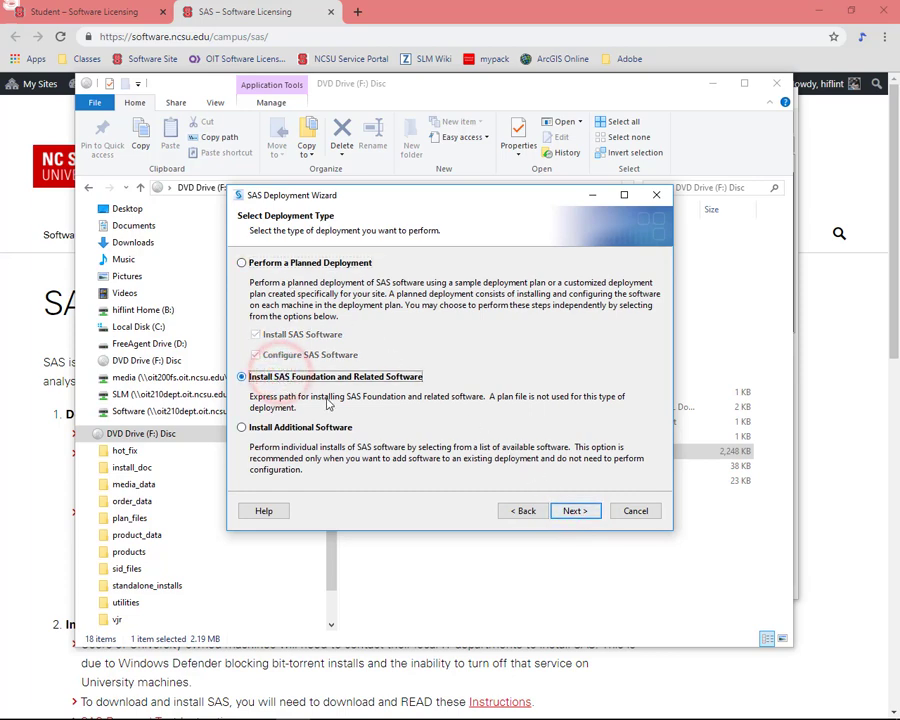
click(572, 514)
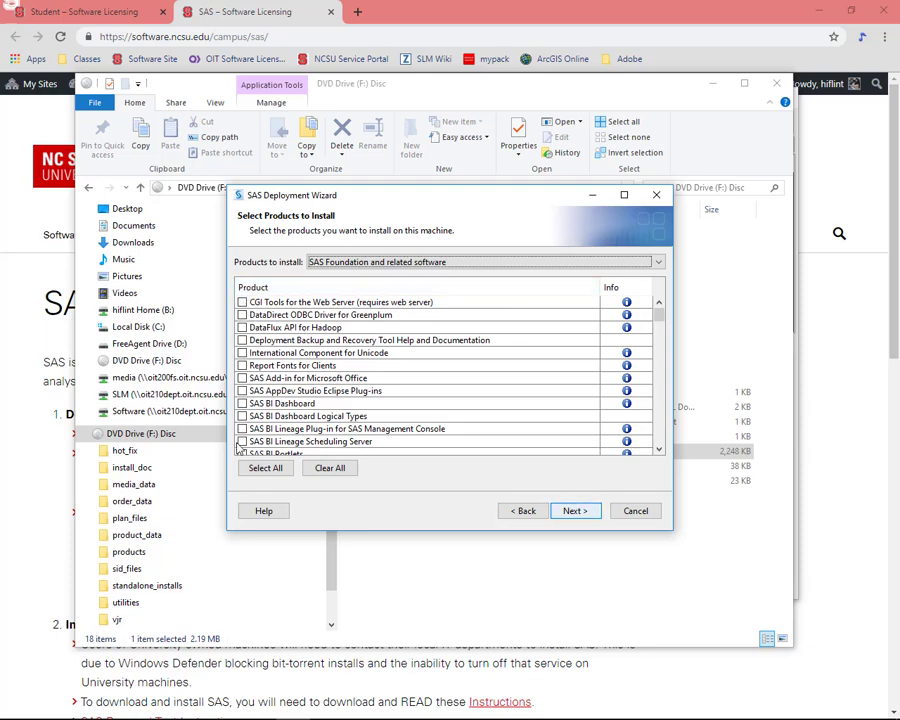
- Accept the preselected SAS products, with SAS Foundation in 64-bit Native Mode and SAS Enterprise Guide in 32-bit Compatibility Mode
click(574, 511)
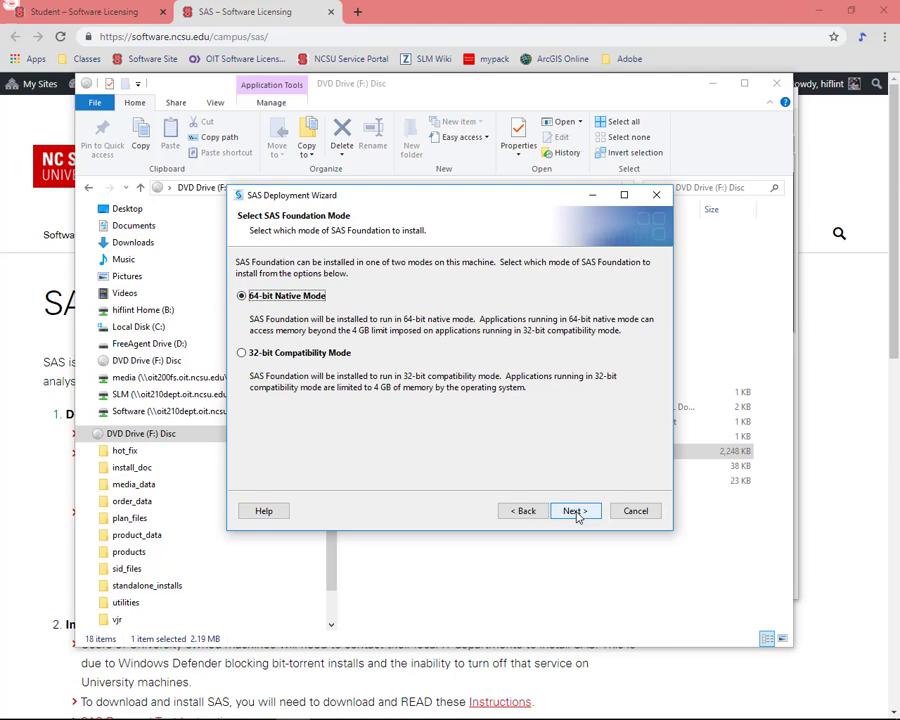
click(574, 511)
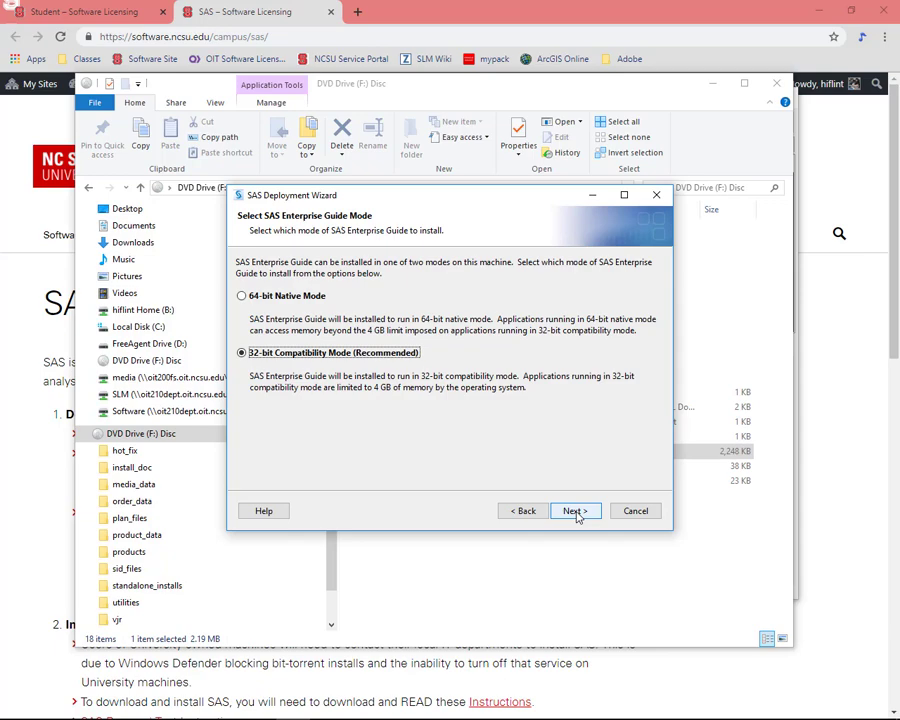
click(575, 512)
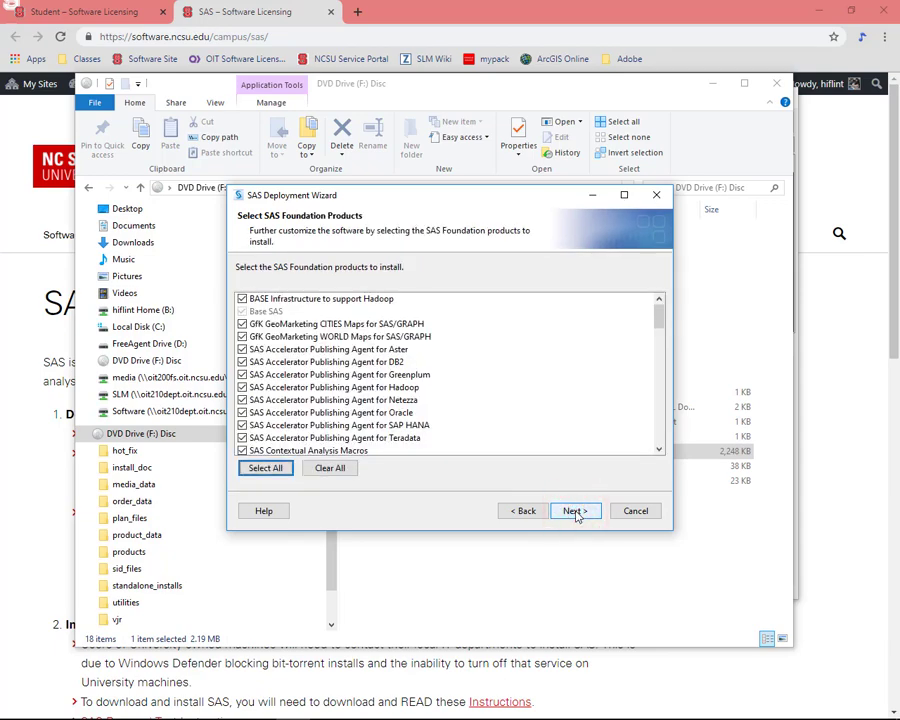
click(575, 513)
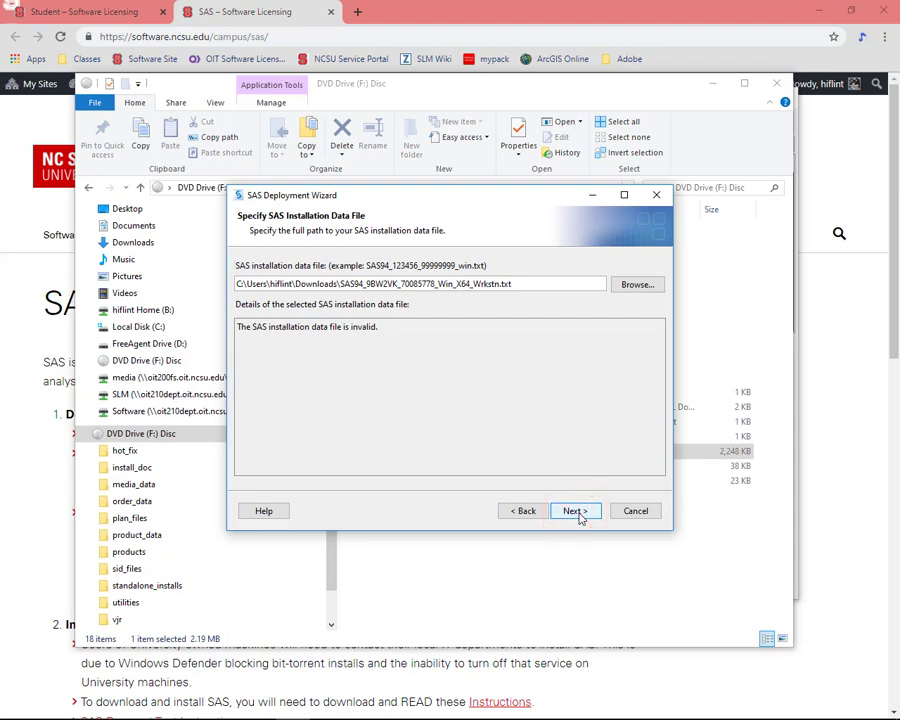
- Return to the SAS web page and save the SAS 9.4 Windows license file to the Downloads folder
click(624, 286)
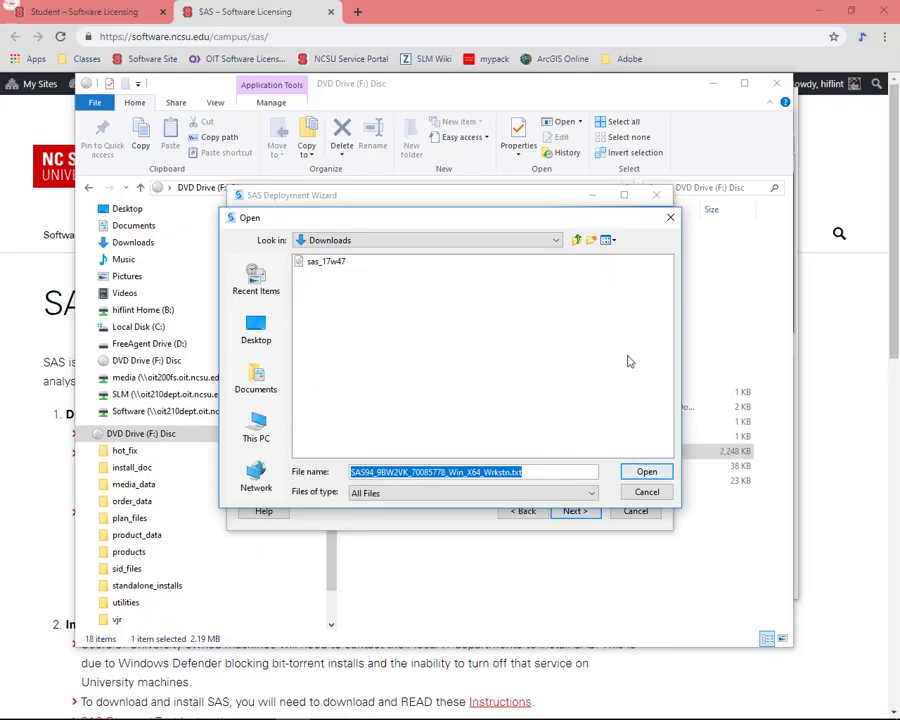
click(646, 496)
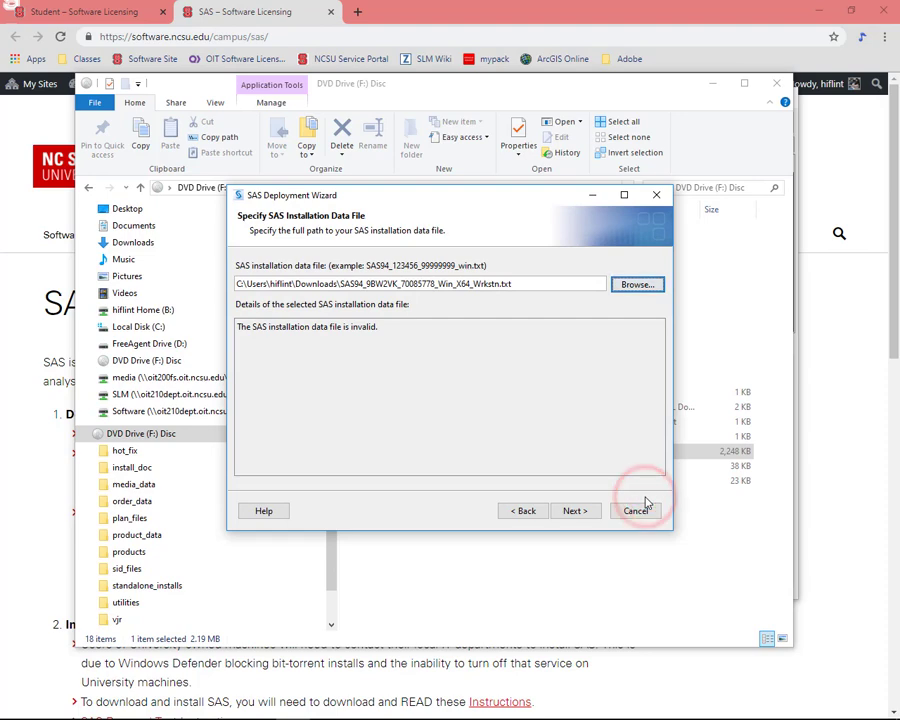
click(846, 463)
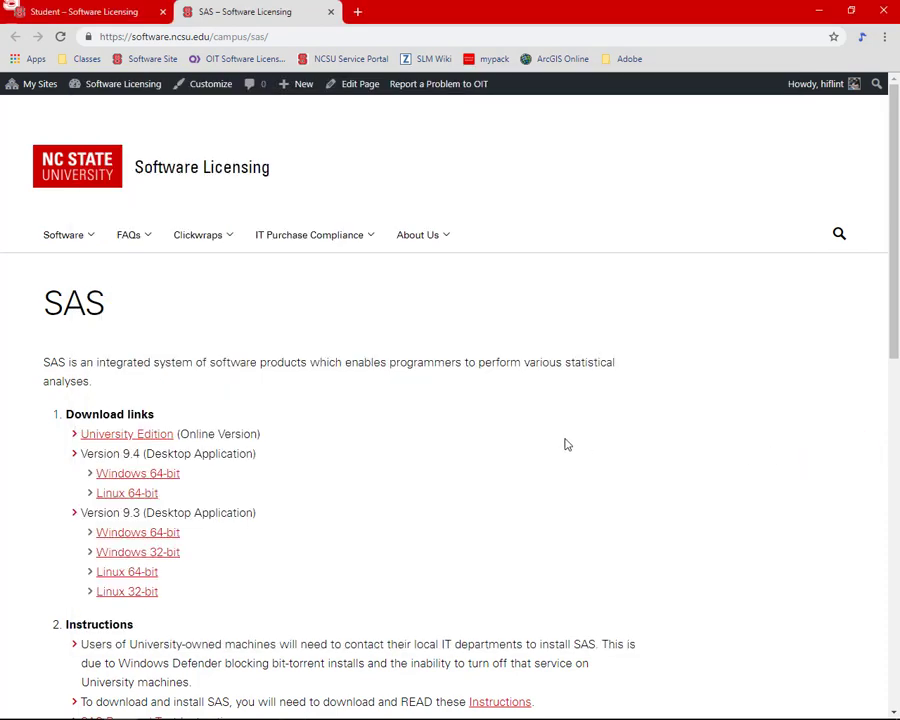
scroll(319, 434, down, 5)
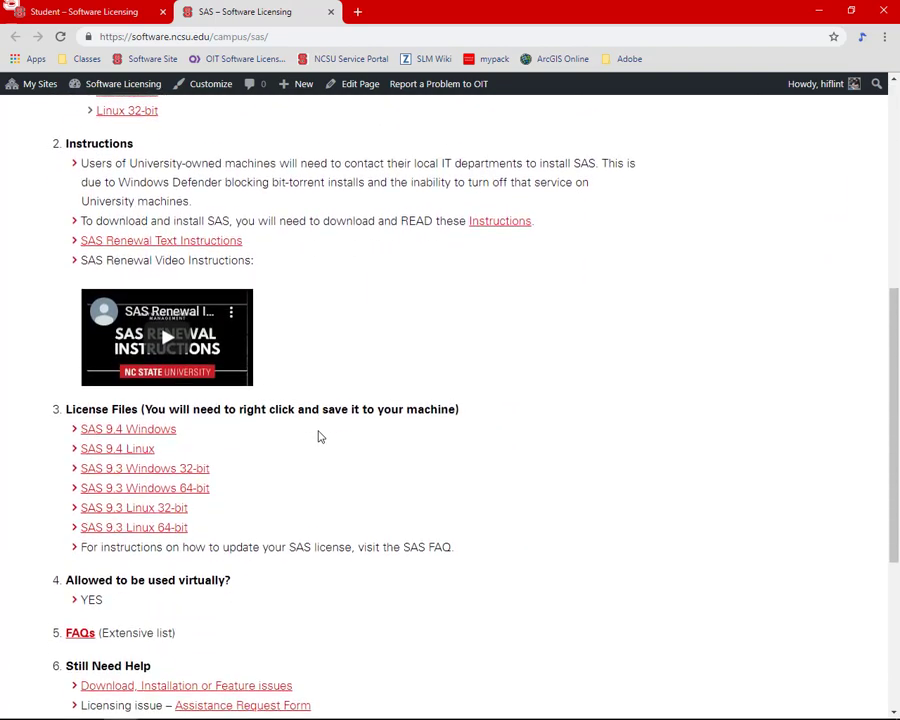
right_click(145, 420)
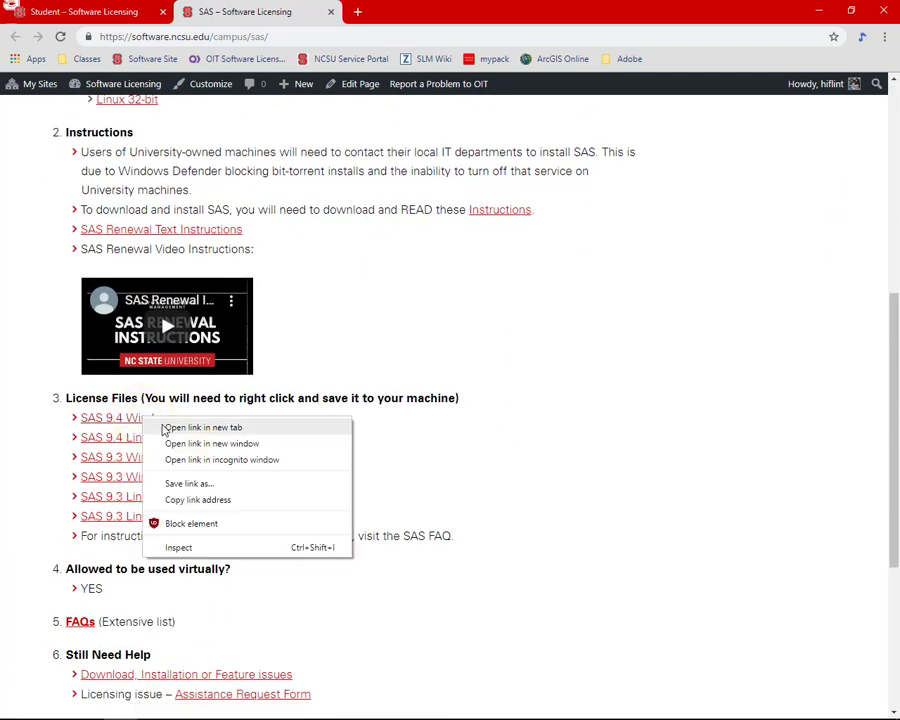
click(186, 483)
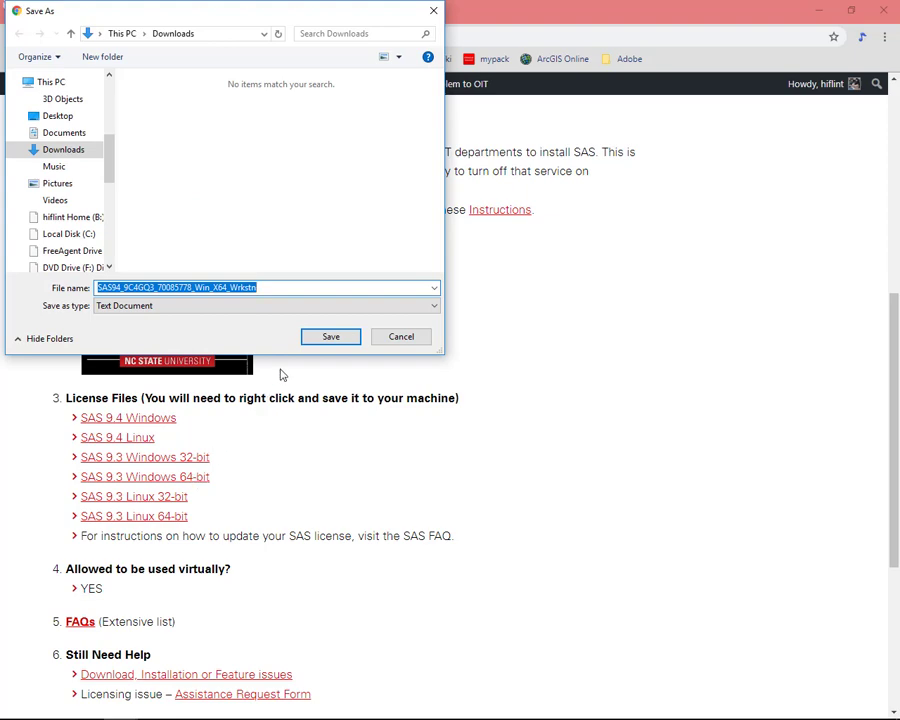
click(314, 342)
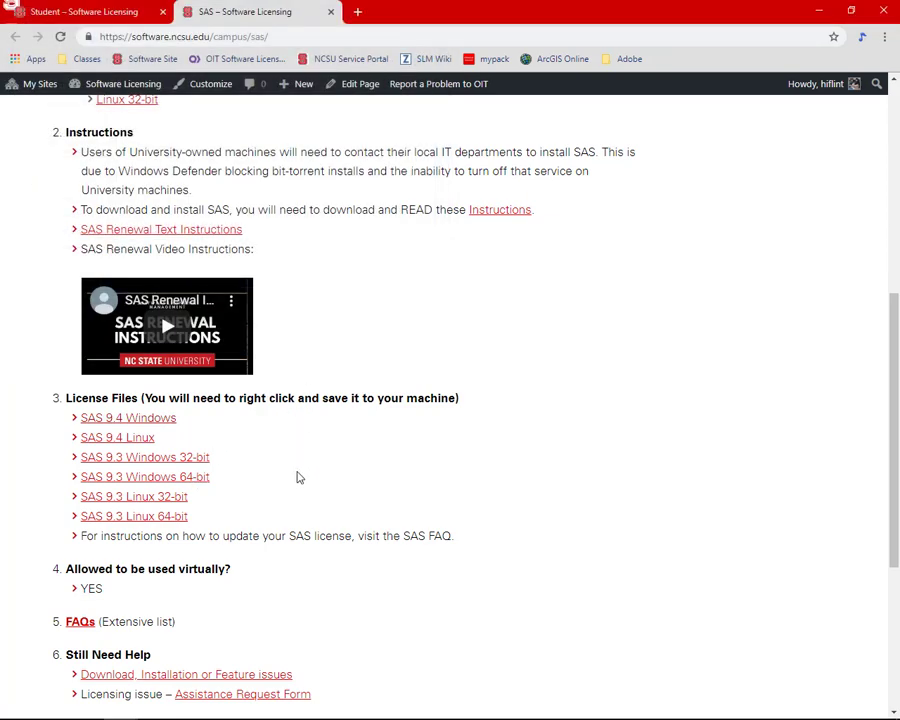
- Load the saved SAS 9.4 license text file from Downloads as the wizard's installation data file and review its licensed products
click(286, 706)
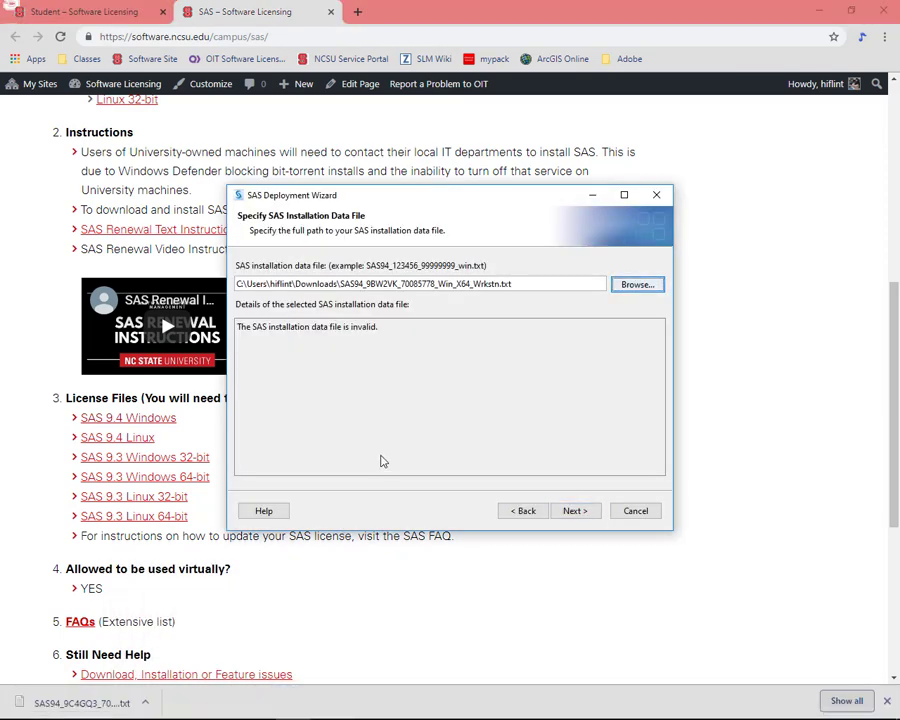
click(650, 286)
click(426, 281)
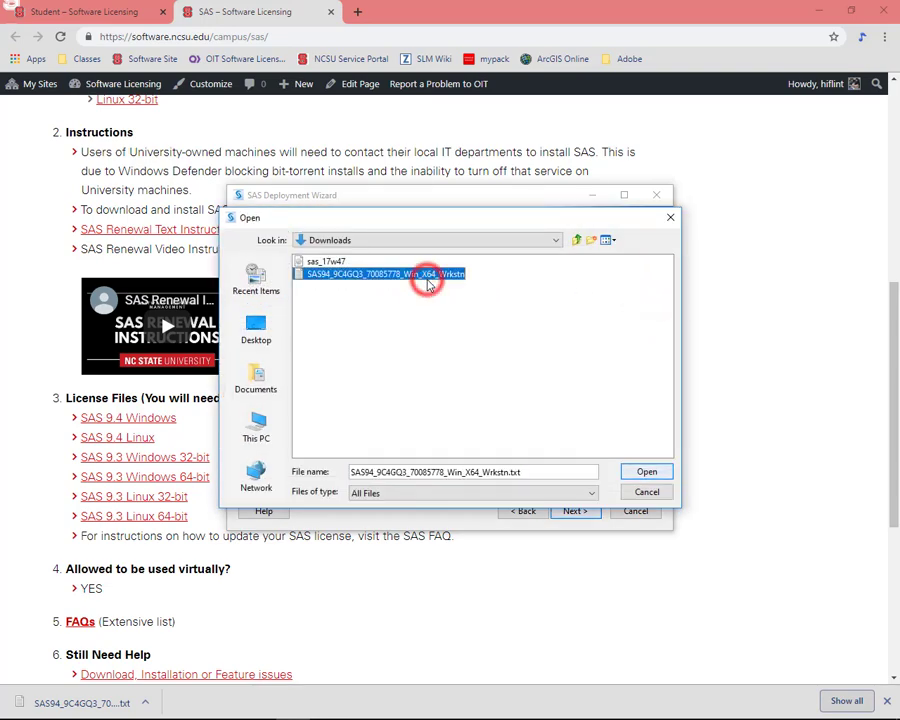
click(633, 471)
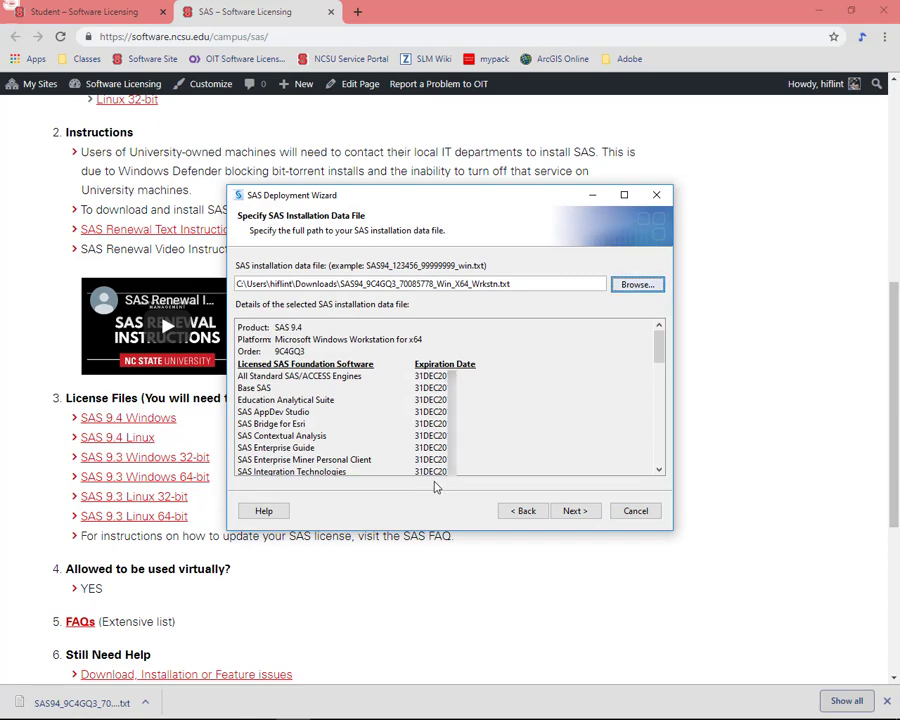
scroll(562, 461, down, 15)
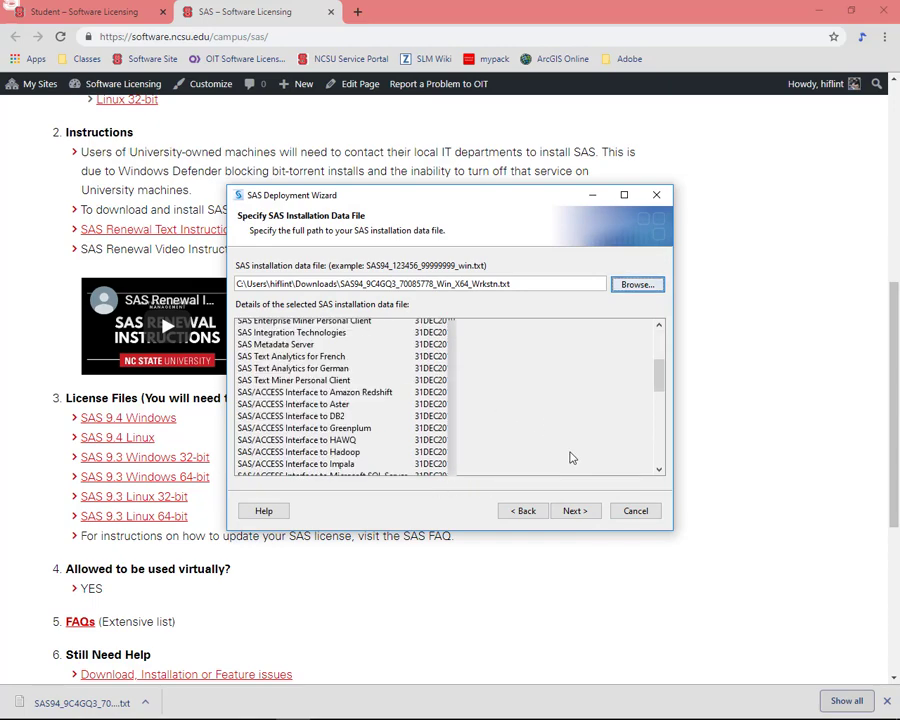
click(577, 510)
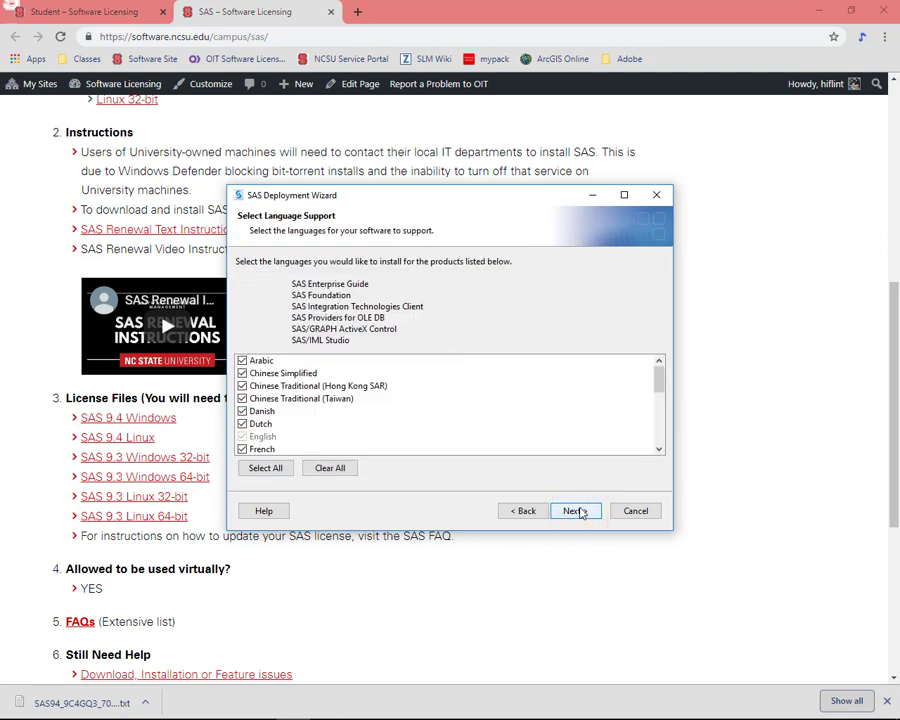
- Clear all optional languages and keep SAS Foundation (64-bit) as the default product for SAS file types
click(343, 468)
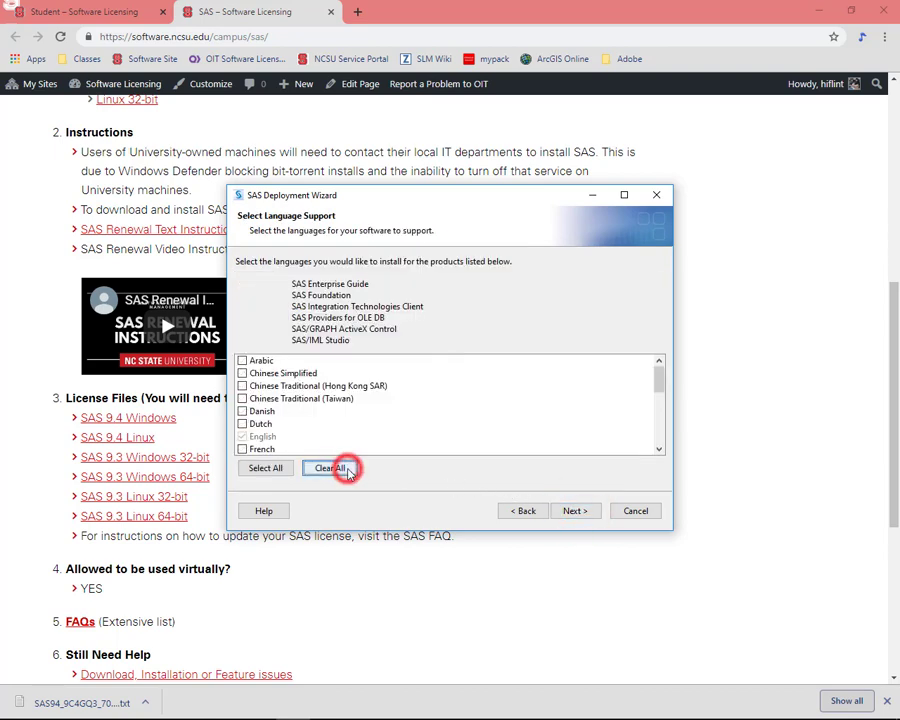
click(568, 510)
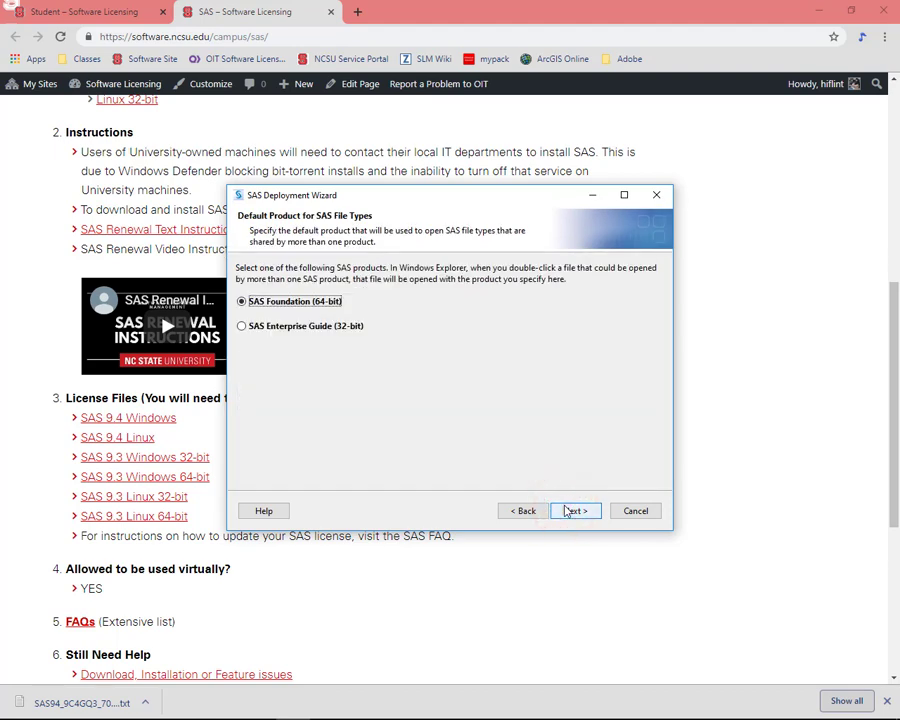
click(568, 511)
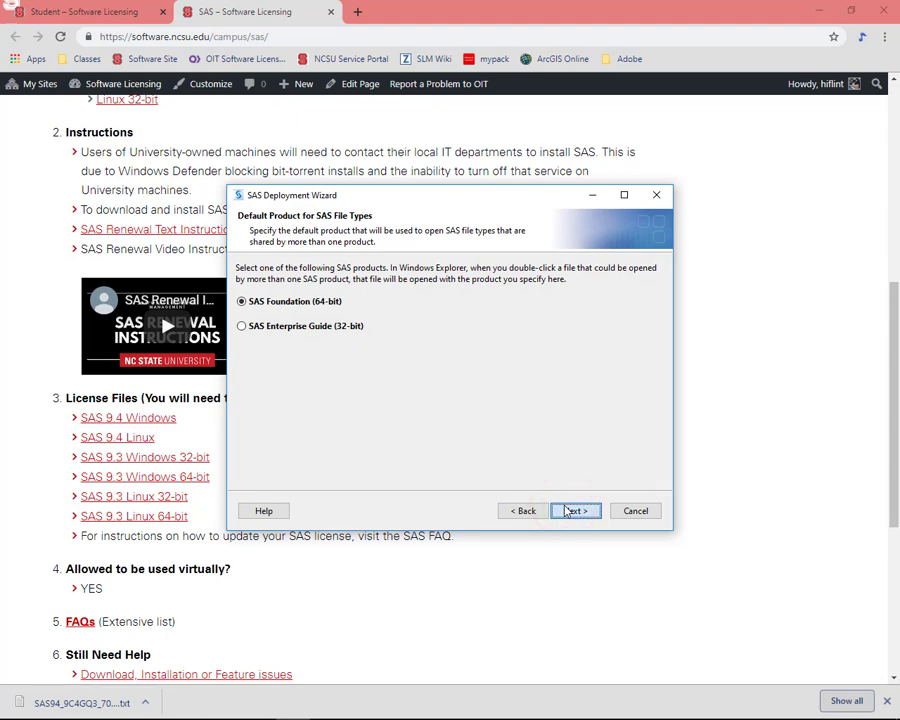
click(568, 511)
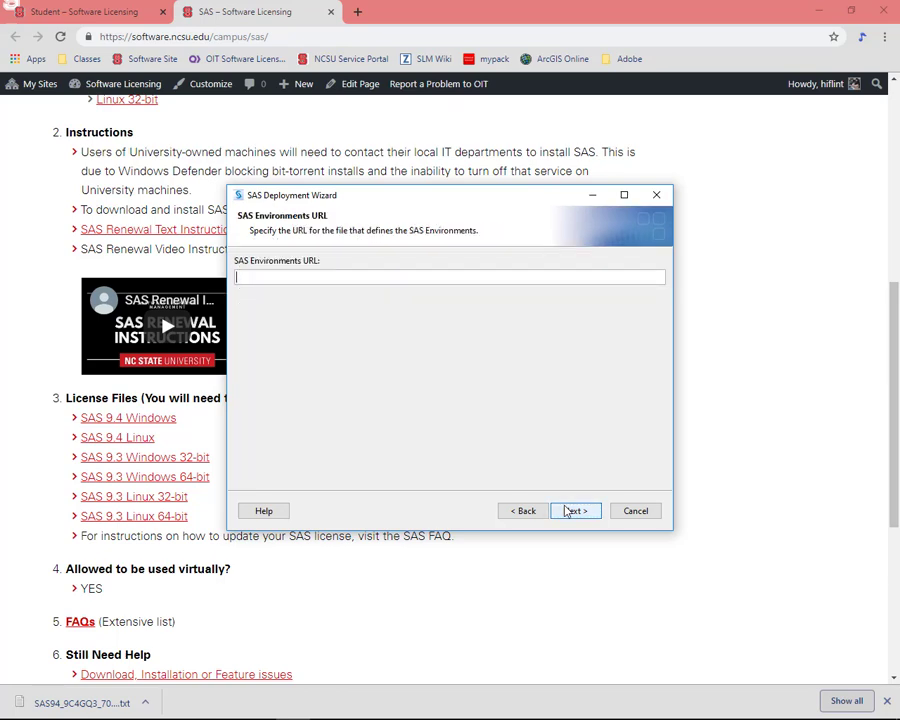
- Leave the SAS Environments URL blank, run the SAS deployment through to completion and finish the wizard
click(567, 511)
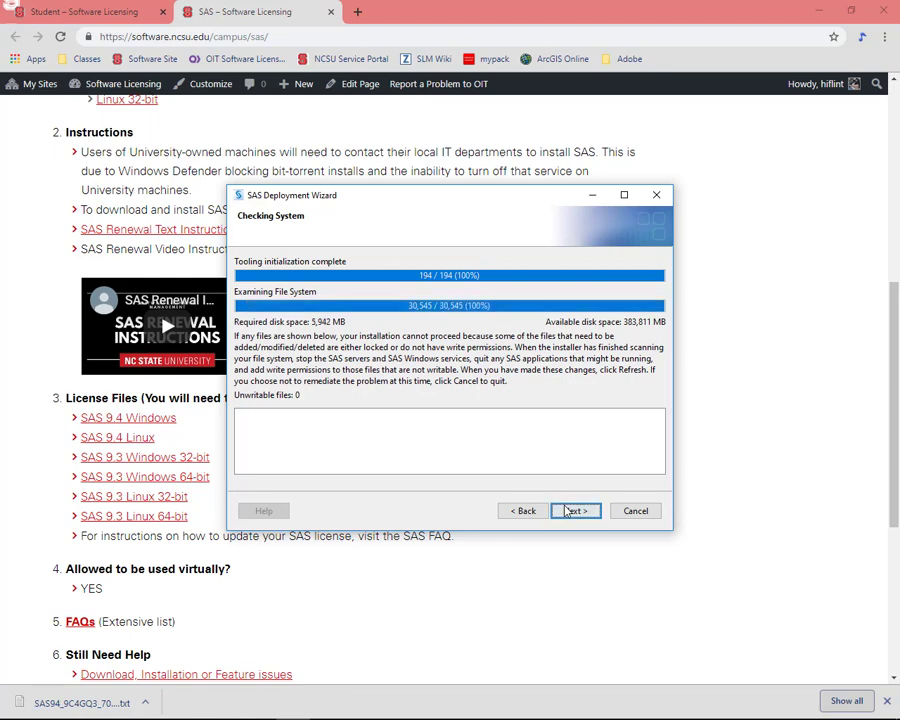
click(570, 511)
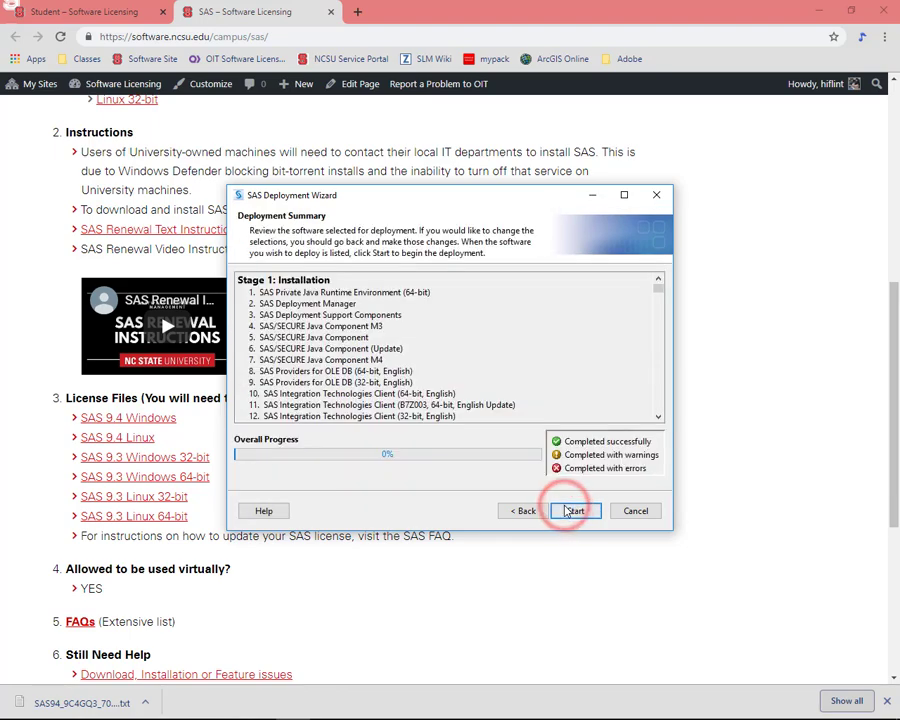
click(573, 511)
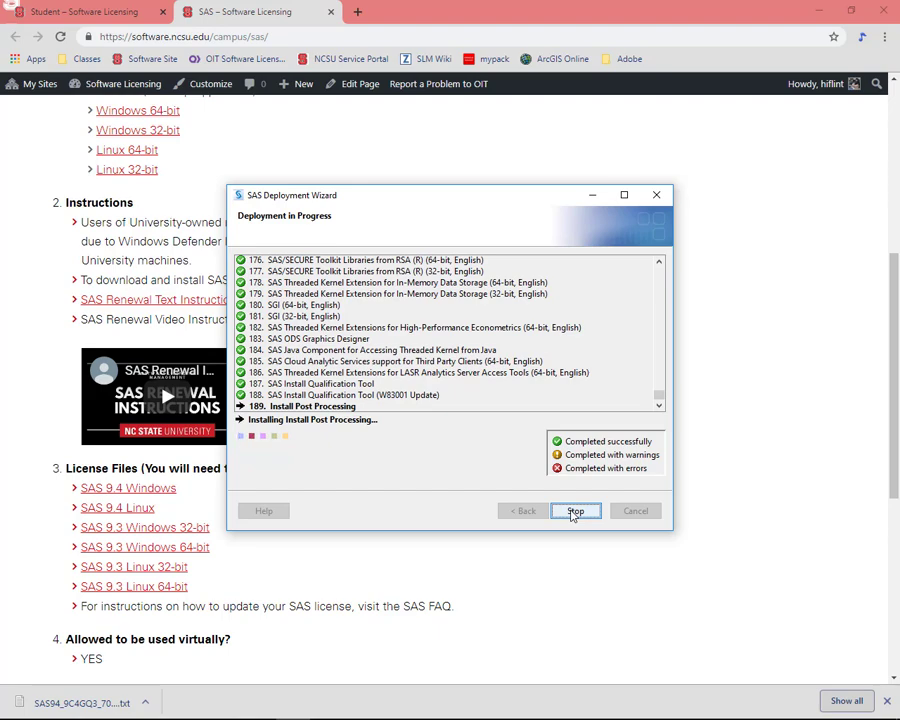
click(574, 512)
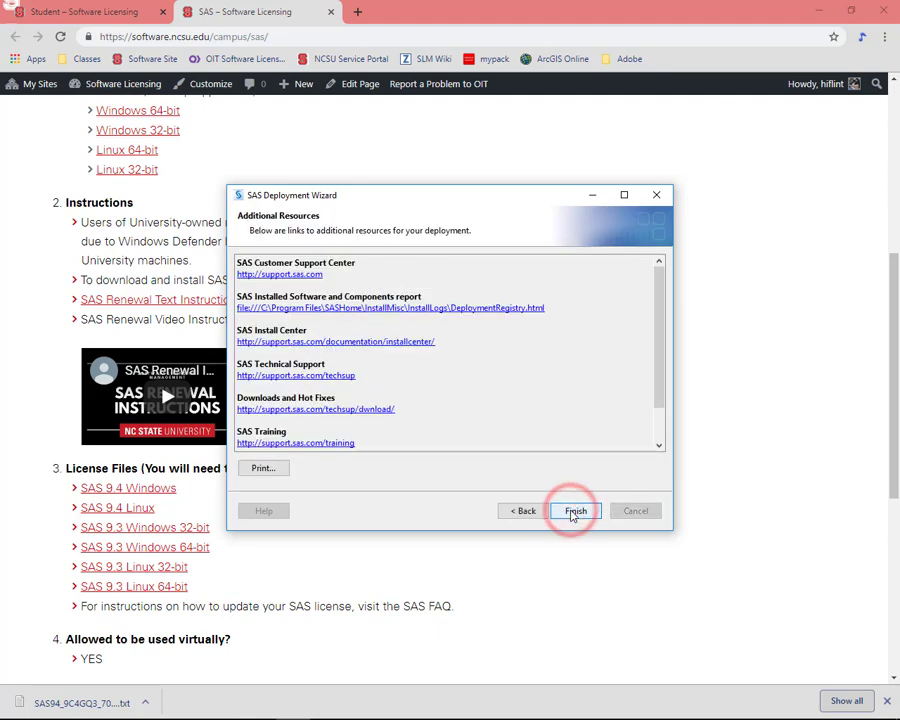
click(575, 511)
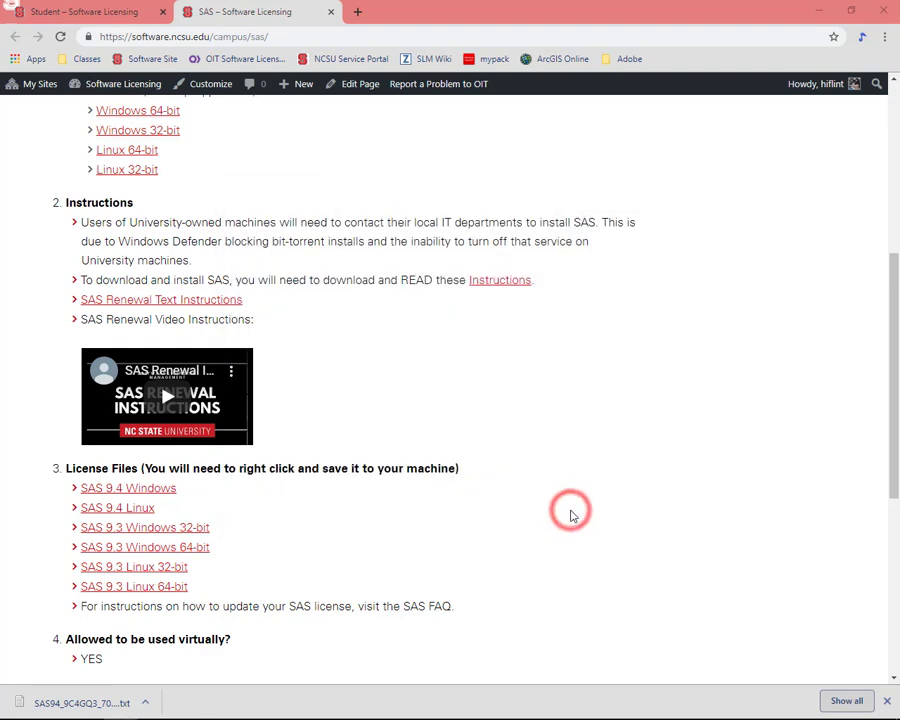
- Find the newly installed SAS program folder among the Windows apps and expand it
click(6, 712)
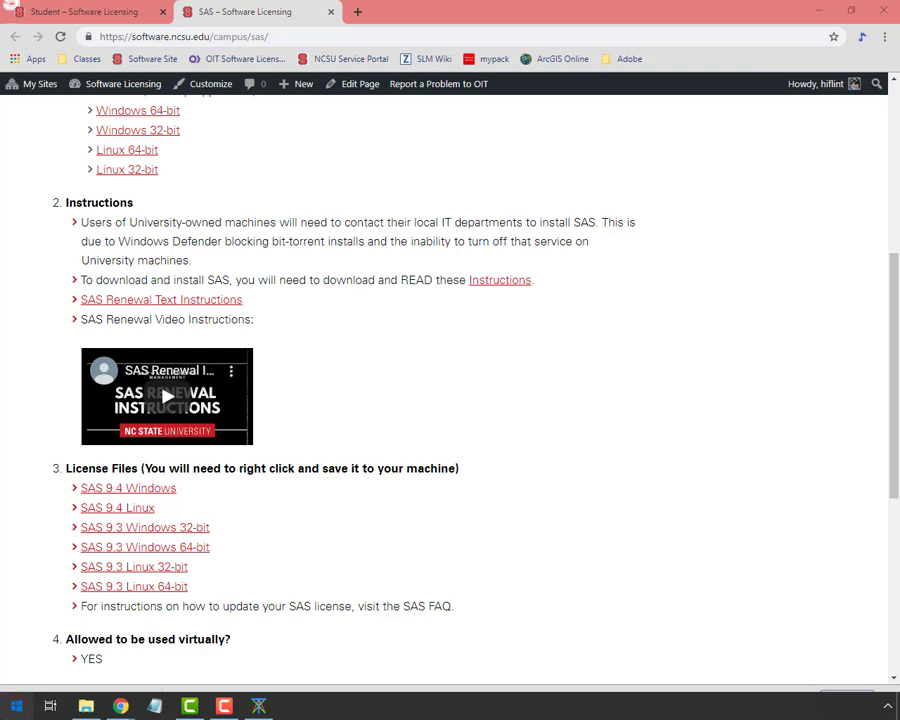
key(super)
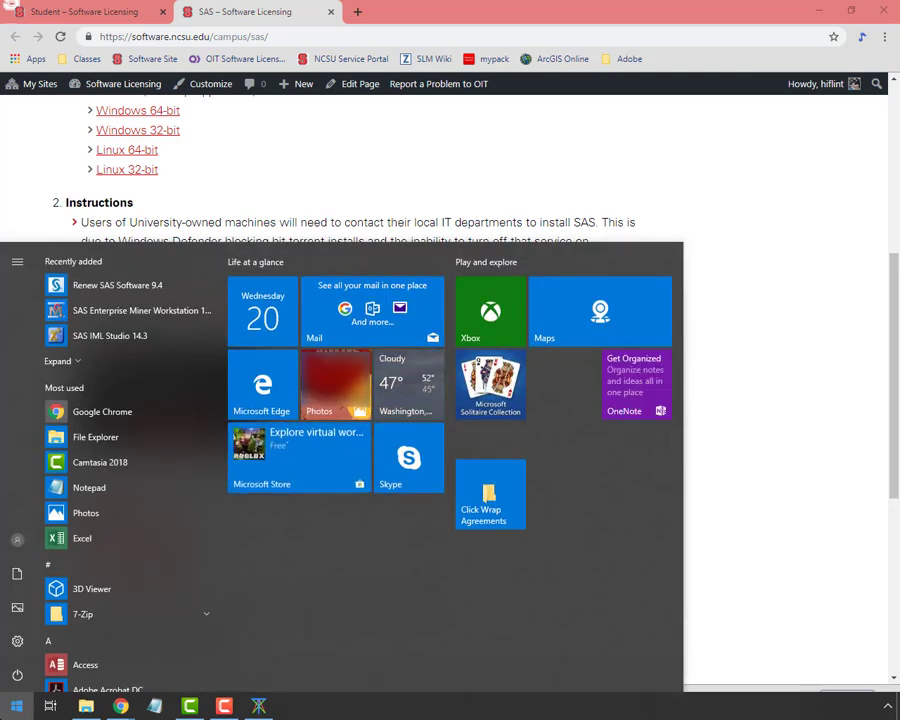
scroll(108, 606, down, 1)
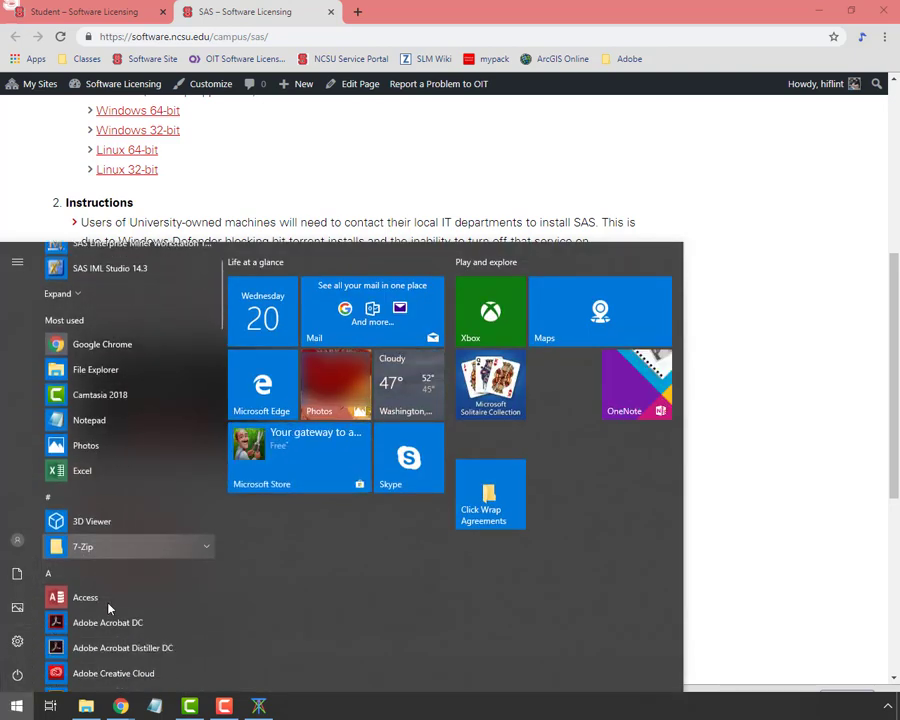
scroll(108, 608, down, 15)
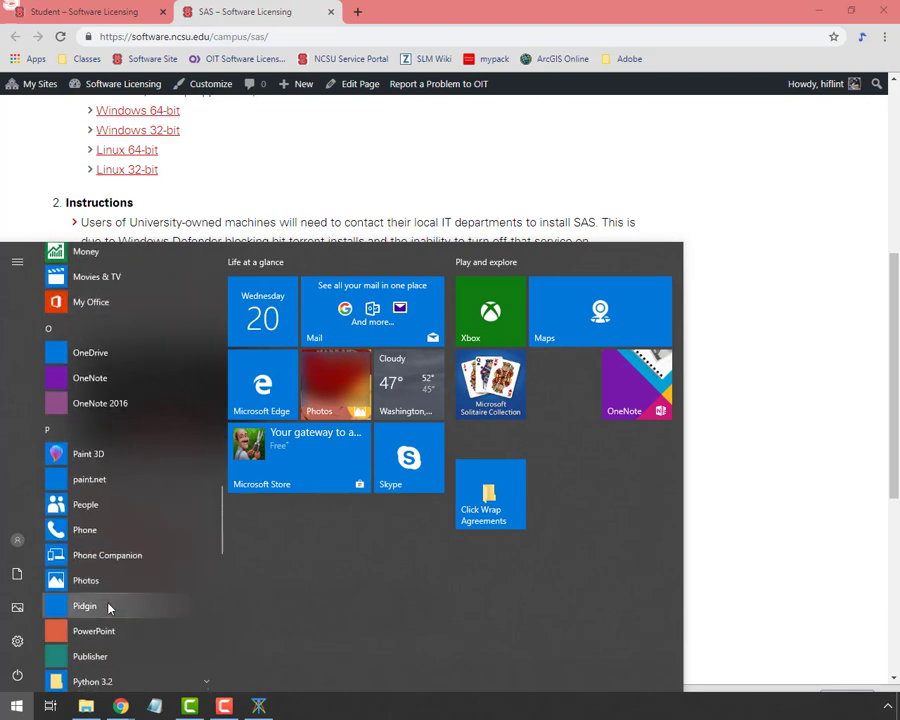
scroll(108, 608, down, 6)
scroll(110, 609, up, 3)
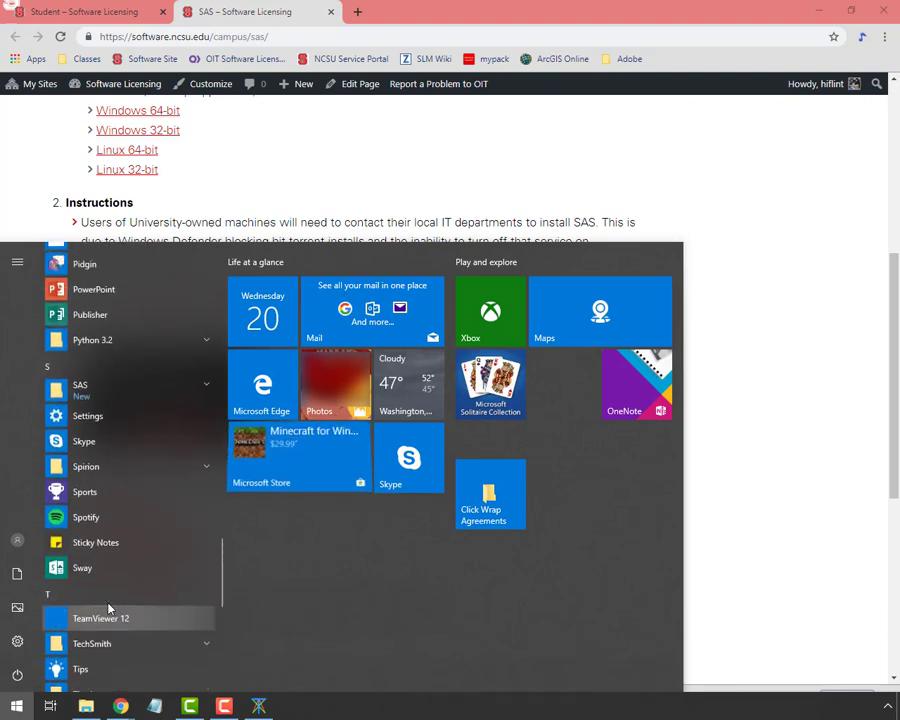
click(196, 395)
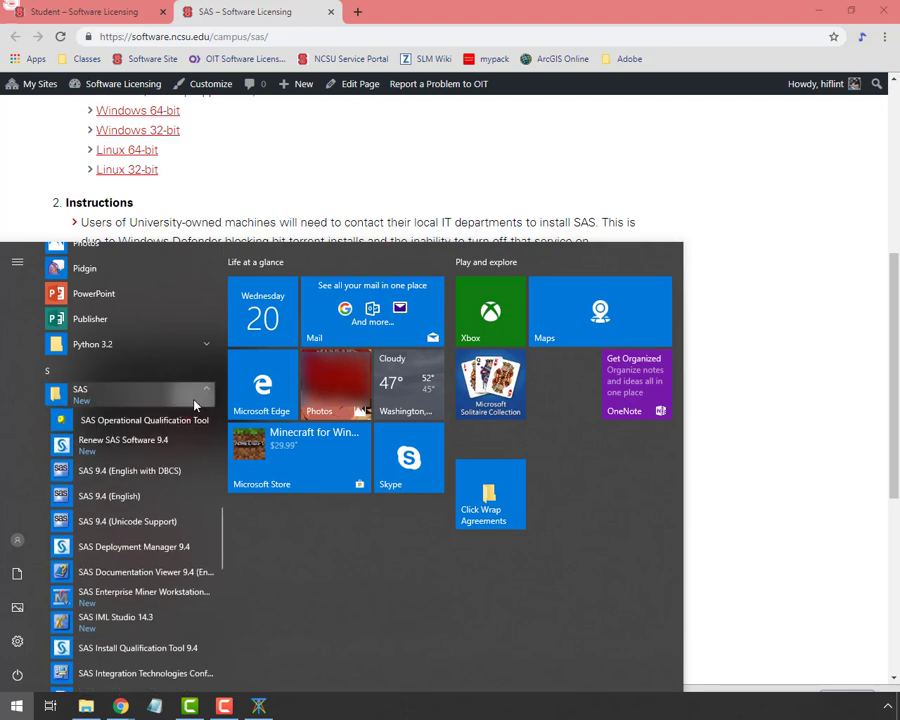
- Launch SAS 9.4 (English), answering the Disk Full prompt with Retry, and close the SAS 9.4 getting-started notice
scroll(173, 466, down, 3)
scroll(140, 485, down, 2)
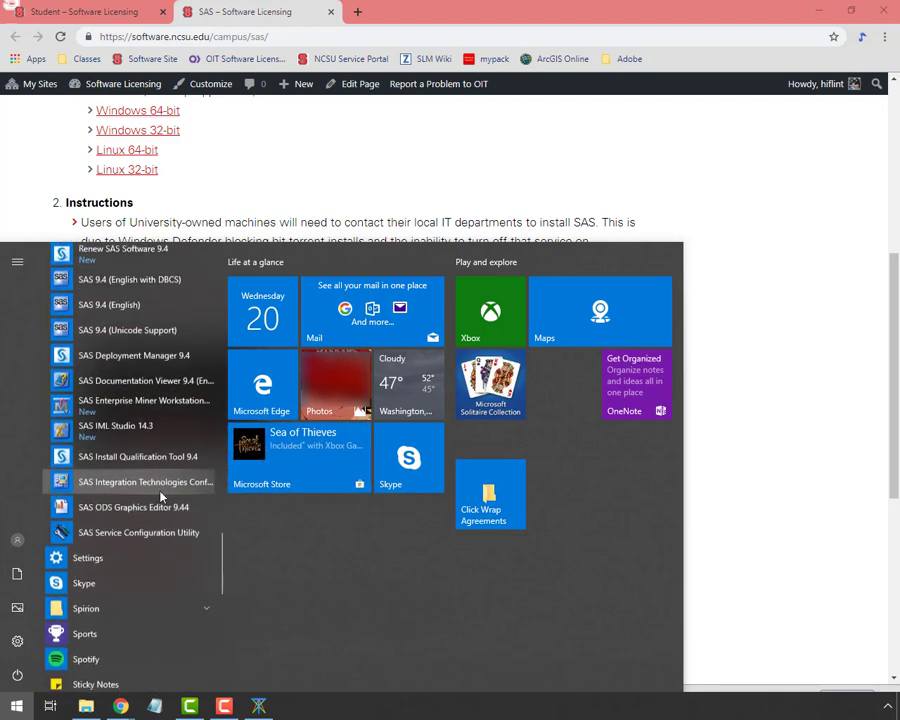
scroll(160, 496, up, 2)
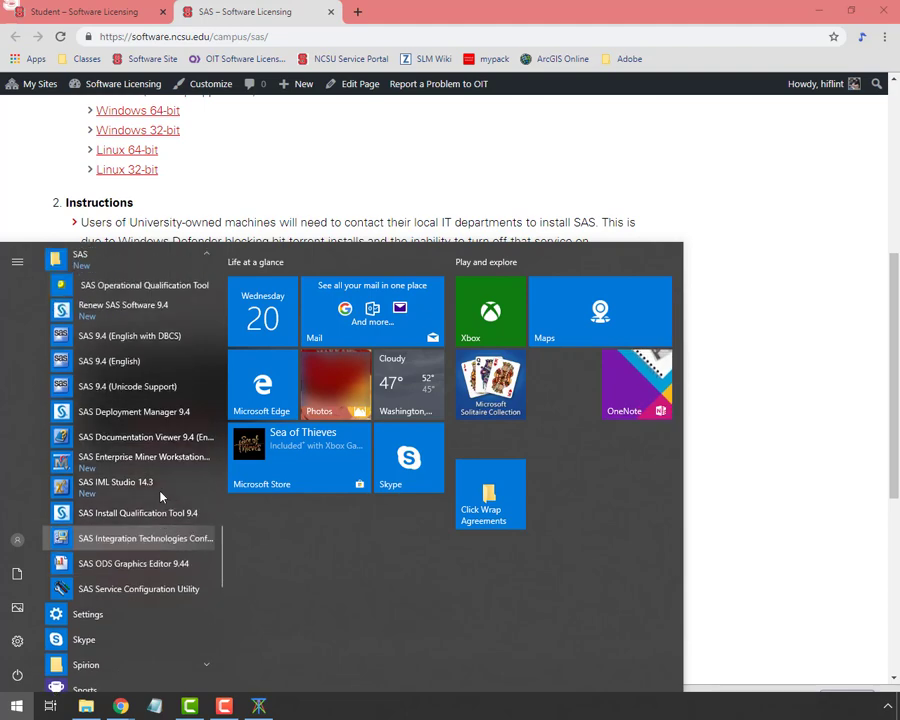
click(137, 370)
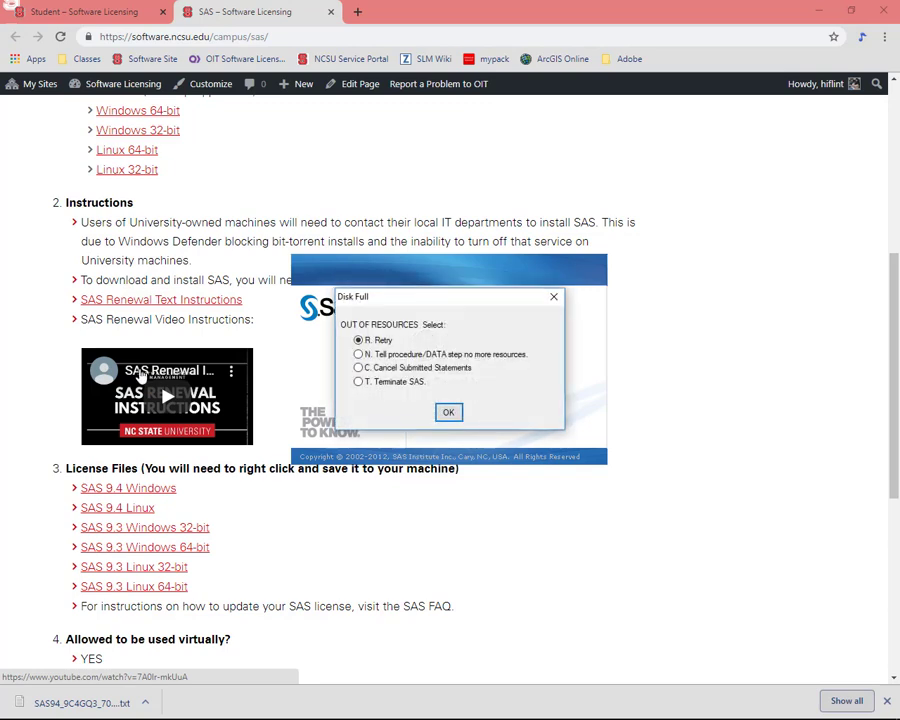
click(448, 413)
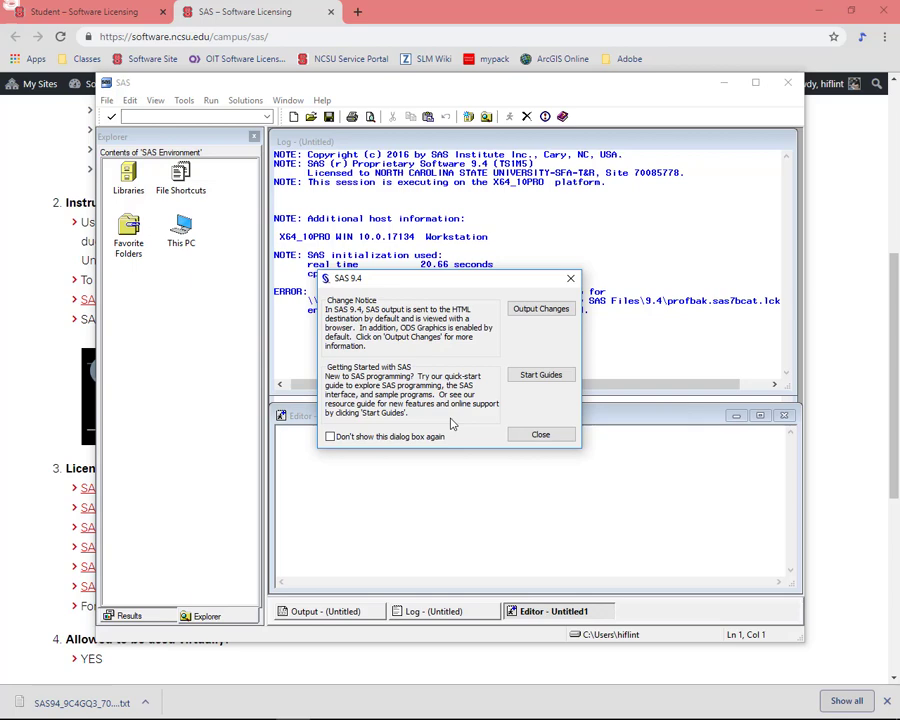
click(515, 436)
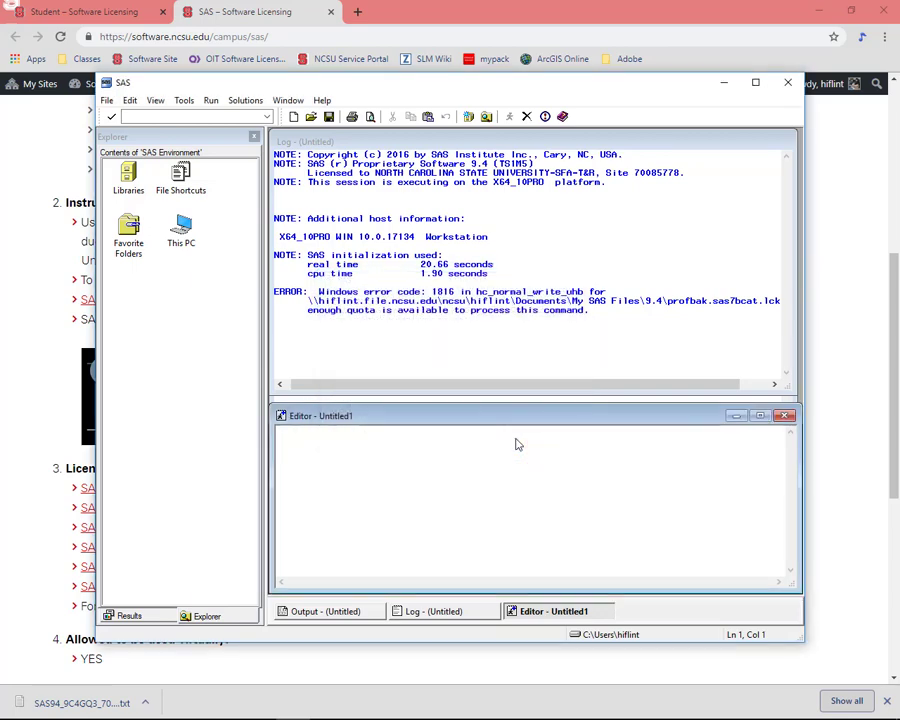